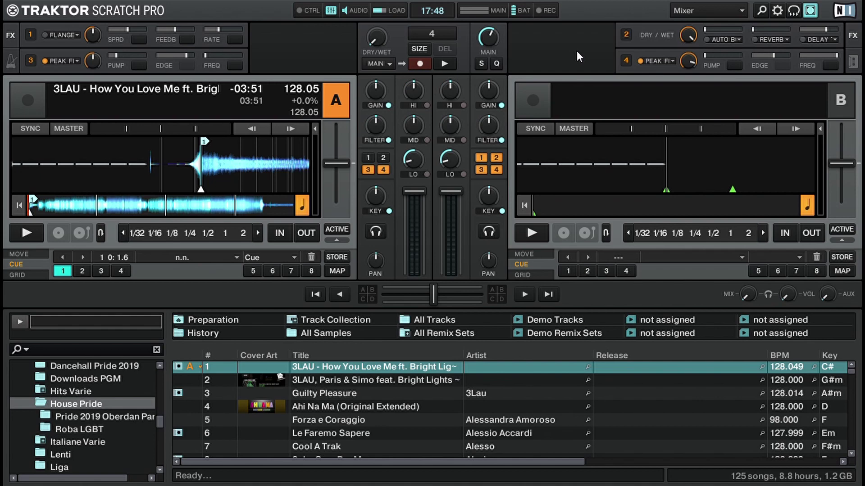
- Assign the Peak Filter effect to FX units 3 and 4 and adjust unit 3's dry/wet amount
left_click(782, 13)
left_click(62, 63)
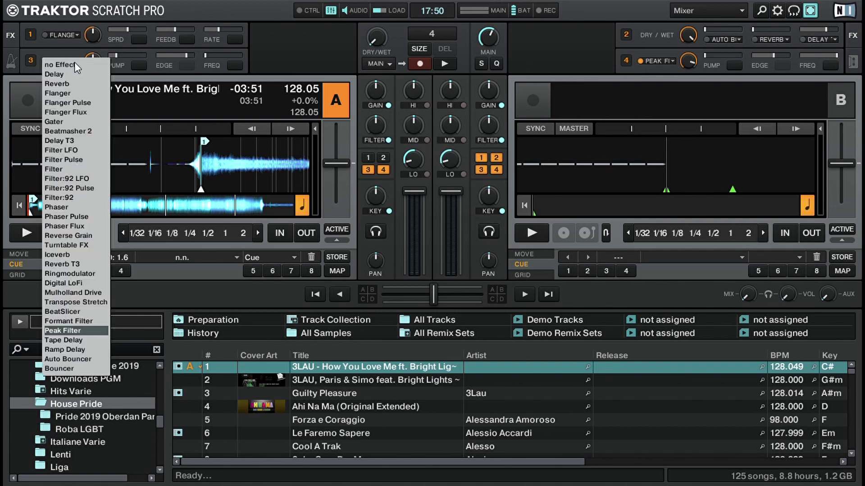
left_click(48, 330)
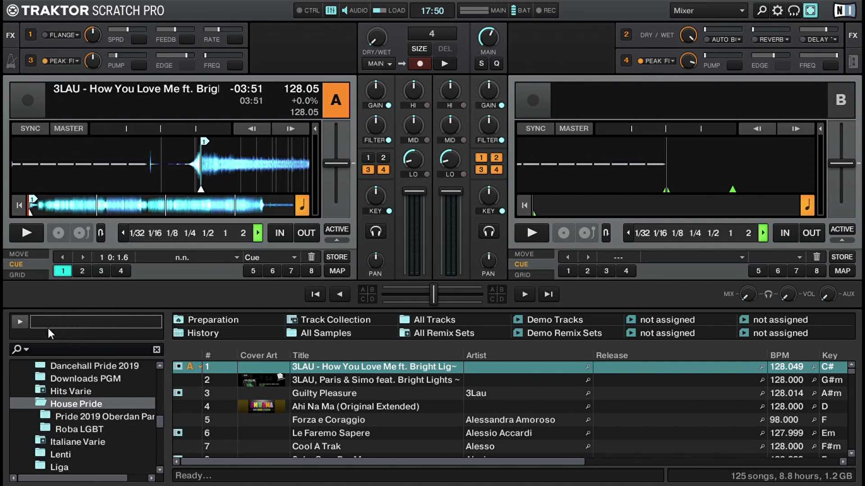
left_click(668, 61)
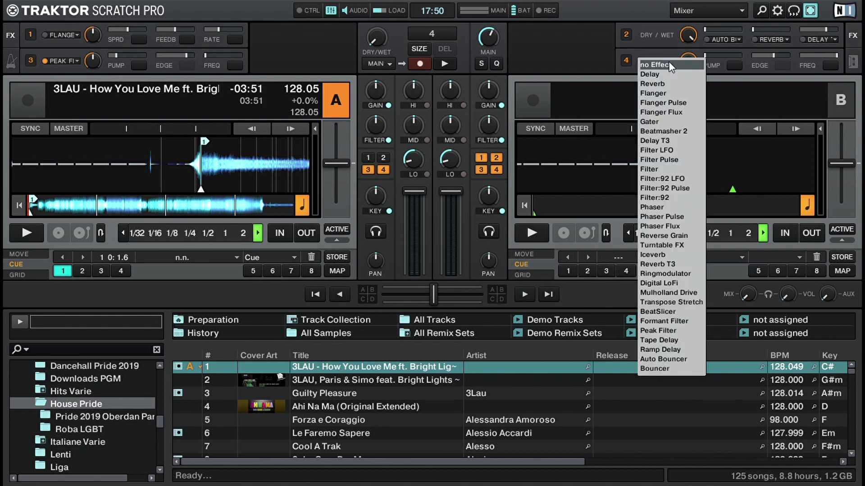
left_click(649, 333)
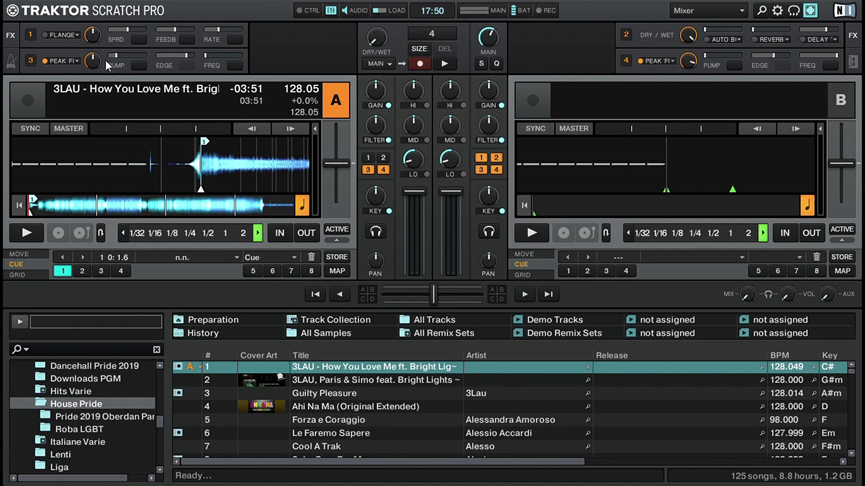
left_click_drag(91, 63, 91, 83)
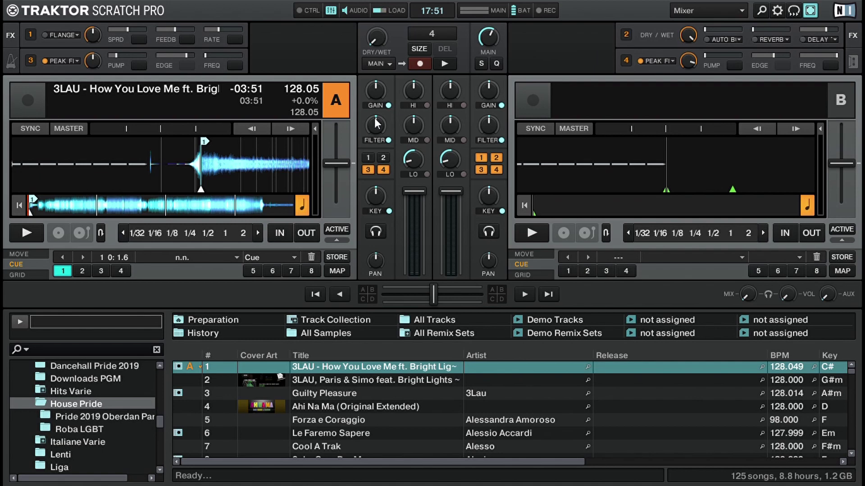
- Turn down the low-frequency EQ on deck A's mixer channel
mouse_move(250, 168)
mouse_move(176, 64)
left_click(626, 60)
mouse_move(444, 163)
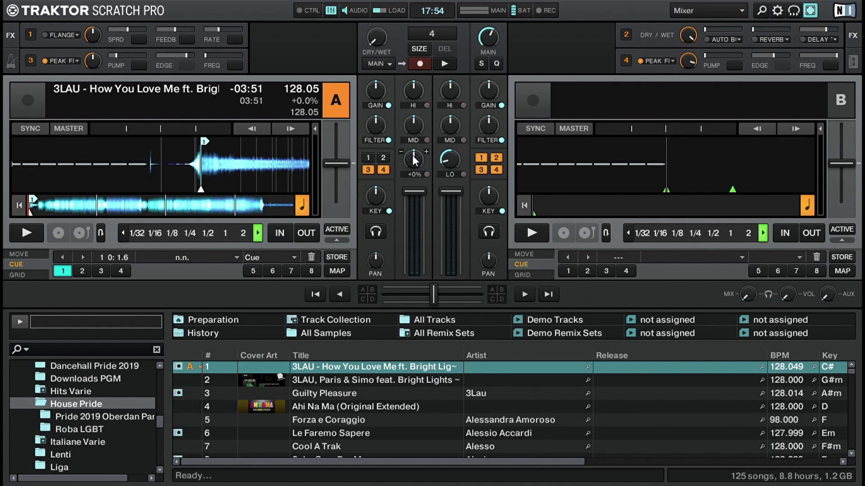
scroll(413, 160, "down", 5)
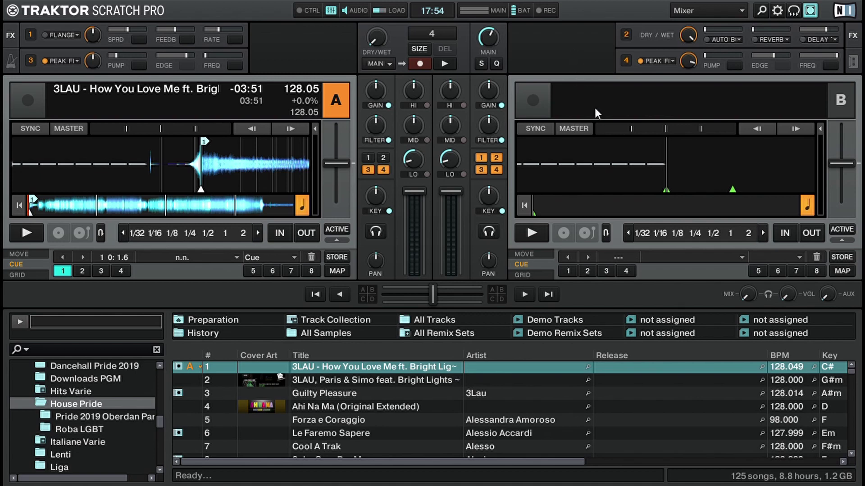
- Enlarge the track browser and look through the House Pride playlist down to track 75, Lean On
left_click(773, 13)
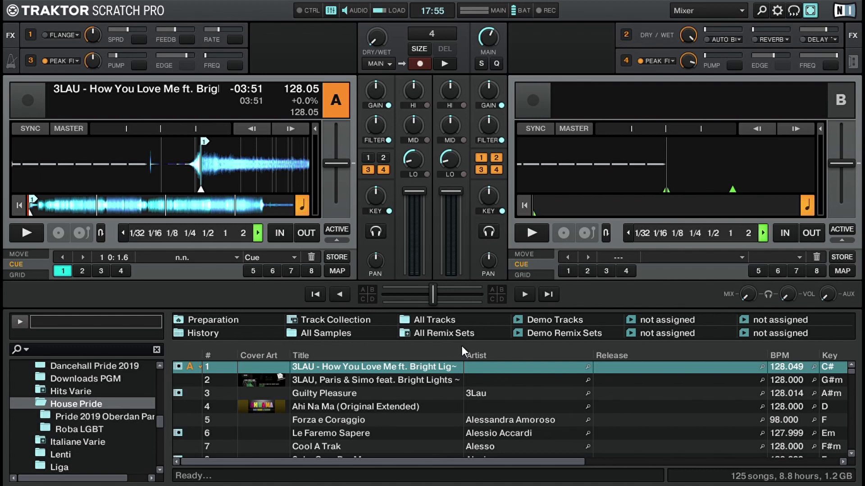
key("Tab")
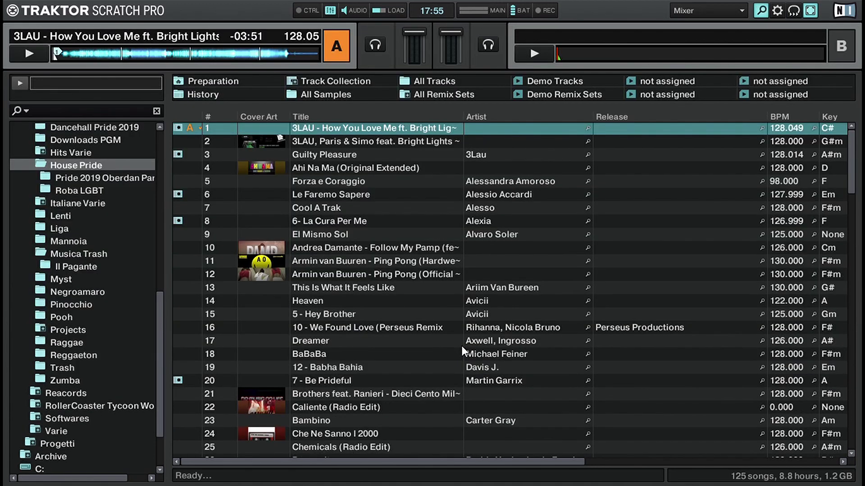
key("Down")
key("Down")
key("Down")
key("Down")
key("Down")
key("Down")
key("Down")
key("Down")
key("Down")
key("Down")
key("Down")
key("Down")
key("Down")
key("Down")
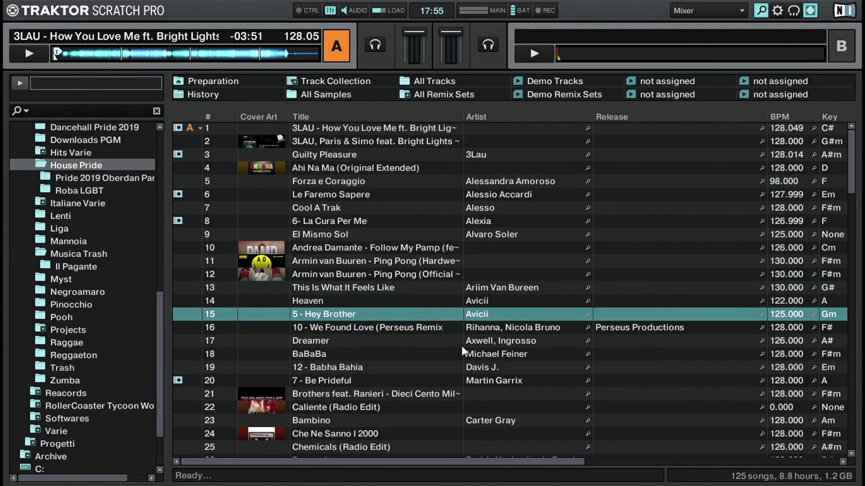
key("Down")
key("Down")
key("Up")
key("Up")
key("Up")
key("Up")
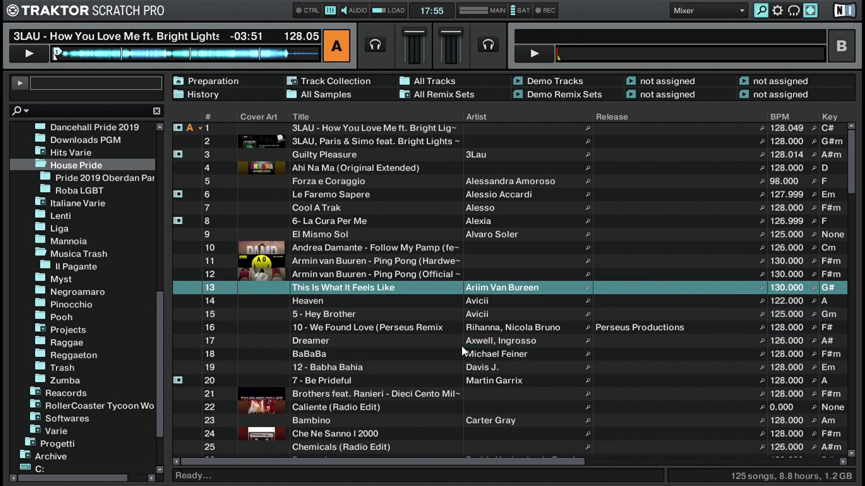
key("Down")
key("Down")
key("Down")
key("Down")
key("Down")
key("Down")
key("Down")
key("Down")
key("Down")
key("Down")
key("Down")
key("Down")
key("Down")
key("Down")
key("Down")
key("Up")
key("Up")
key("Up")
key("Up")
key("Up")
key("Up")
key("Up")
key("Up")
key("Up")
key("Up")
key("Up")
key("Up")
key("Up")
key("Up")
key("Up")
key("Up")
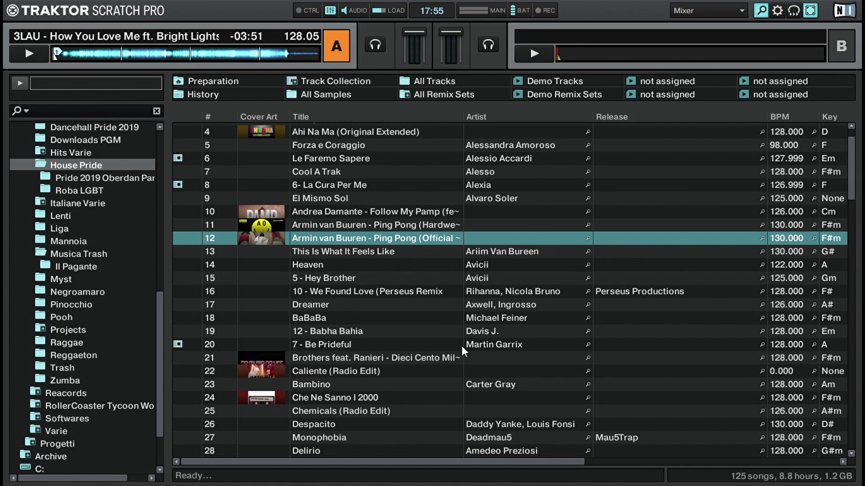
key("Down")
key("Down")
key("Down")
key("Down")
key("Down")
key("Down")
key("Down")
key("Down")
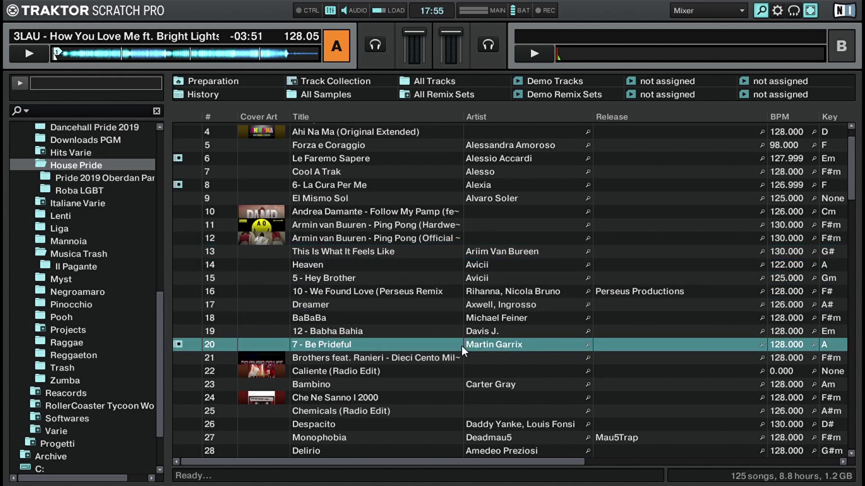
key("Down")
key("Down")
key("Down")
key("Down")
key("Down")
key("Down")
key("Down")
key("Down")
key("Down")
key("Down")
key("Down")
key("Down")
key("Down")
key("Down")
key("Down")
key("Down")
key("Down")
key("Down")
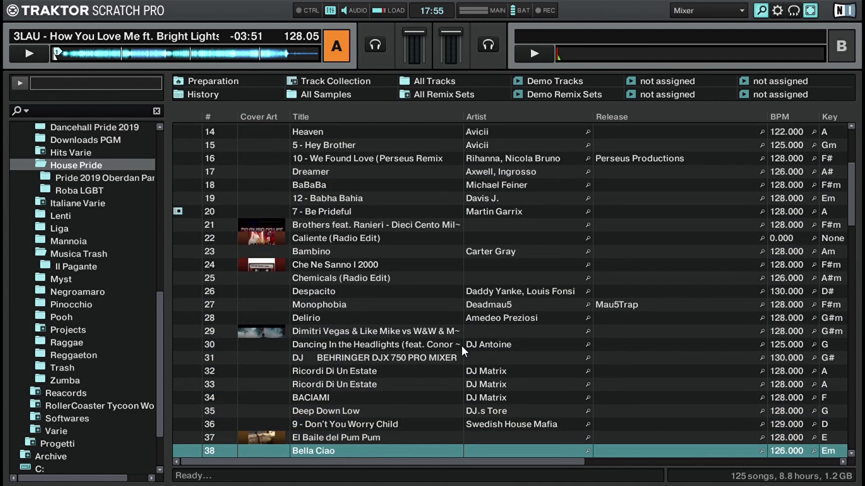
key("Down")
key("Down")
key("Down")
key("Down")
key("Down")
key("Down")
key("Down")
key("Down")
key("Down")
key("Down")
key("Down")
key("Down")
key("Down")
key("Down")
key("Down")
key("Down")
key("Down")
key("Down")
key("Down")
key("Down")
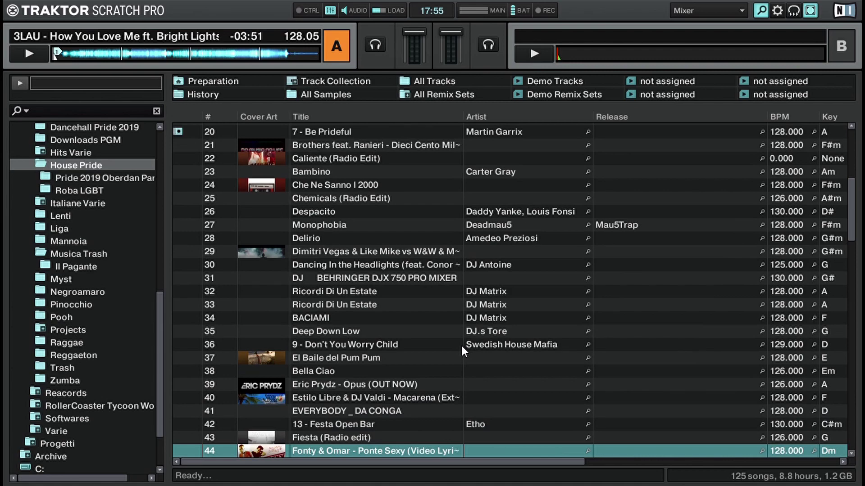
key("Down")
key("Down")
key("Down")
key("Down")
key("Down")
key("Down")
key("Down")
key("Down")
key("Down")
key("Down")
key("Down")
key("Down")
key("Down")
key("Down")
key("Down")
key("Down")
key("Down")
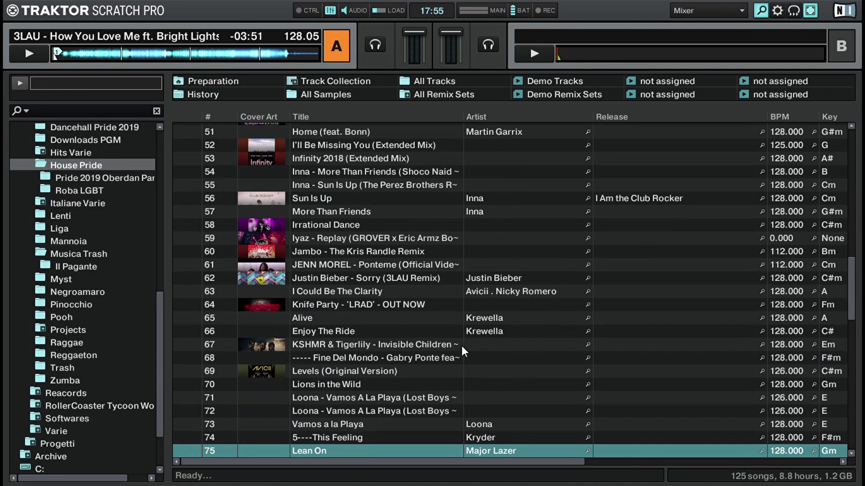
- Go back up through the House Pride playlist from Lean On to its first track
key("Up")
key("Up")
key("Up")
key("Up")
key("Up")
key("Up")
key("Up")
key("Up")
key("Up")
key("Up")
key("Up")
key("Up")
key("Up")
key("Up")
key("Up")
key("Up")
key("Up")
key("Up")
key("Up")
key("Up")
key("Up")
key("Up")
key("Up")
key("Up")
key("Up")
key("Up")
key("Up")
key("Up")
key("Up")
key("Up")
key("Up")
key("Up")
key("Up")
key("Up")
key("Up")
key("Up")
key("Up")
key("Up")
key("Up")
key("Up")
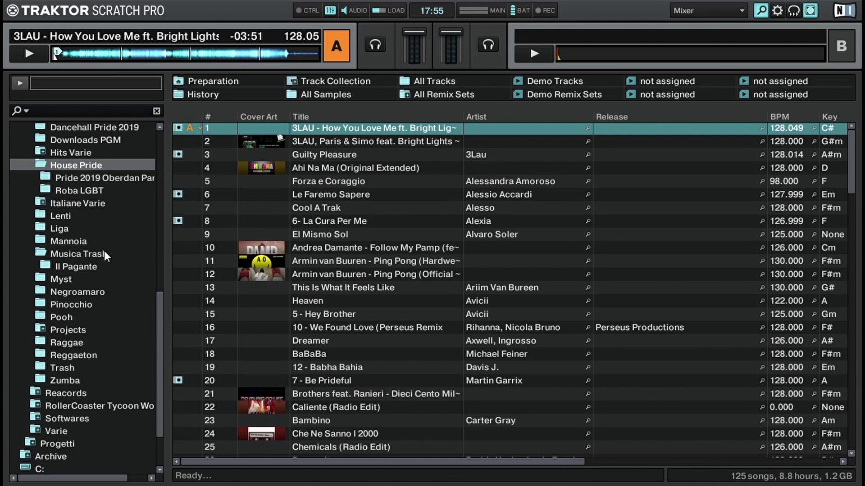
- Open the Track Collection and load TechHouse 2 by Loopmasters into deck A
scroll(104, 255, "up", 10)
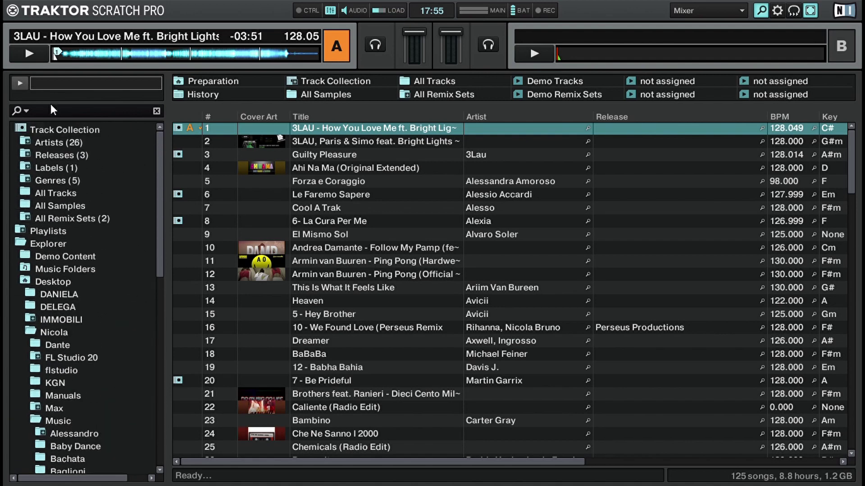
left_click(60, 131)
left_click(373, 142)
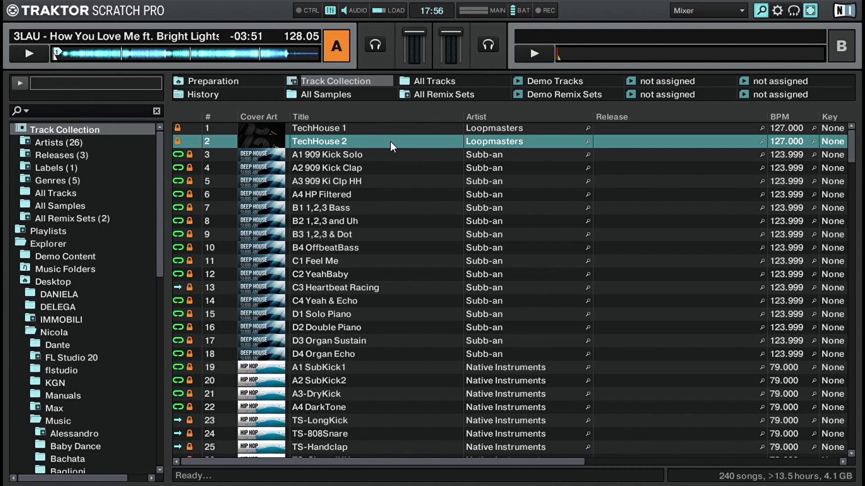
left_click_drag(382, 142, 134, 33)
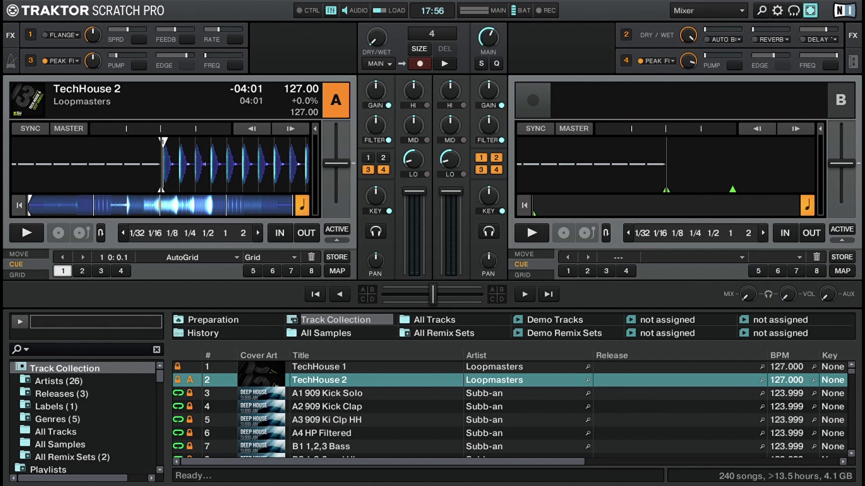
- Show the Audio Recorder in place of FX units 2 and 4 and start recording
left_click(854, 64)
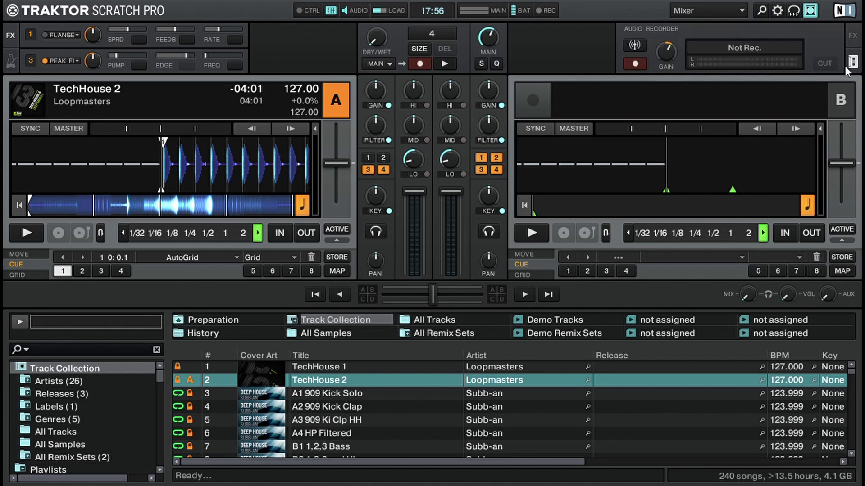
left_click(635, 63)
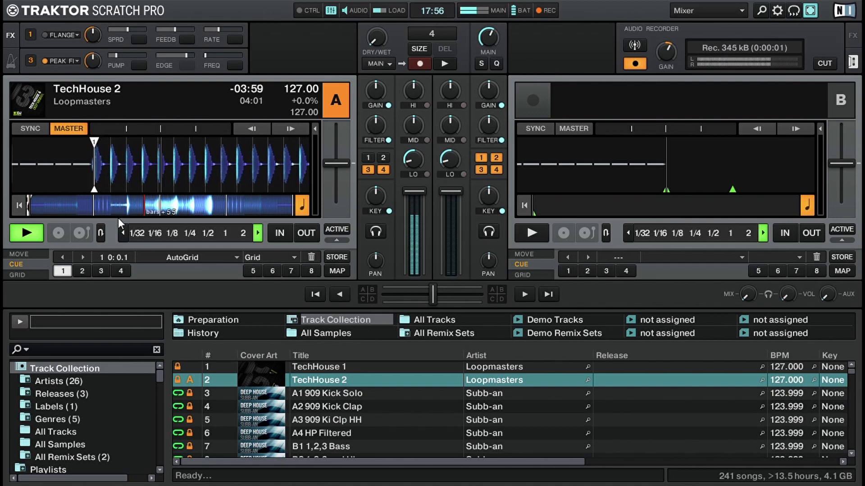
- Skip ahead twice in TechHouse 2 while it plays on deck A, and stop playback
left_click(77, 213)
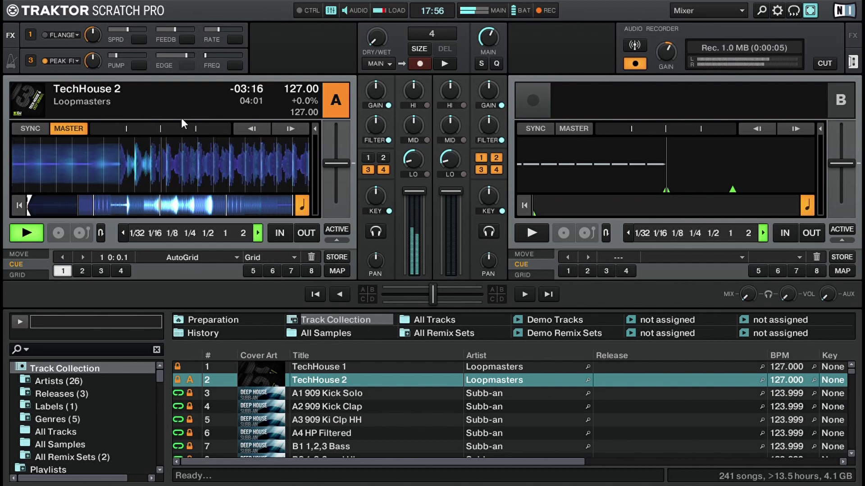
left_click(128, 207)
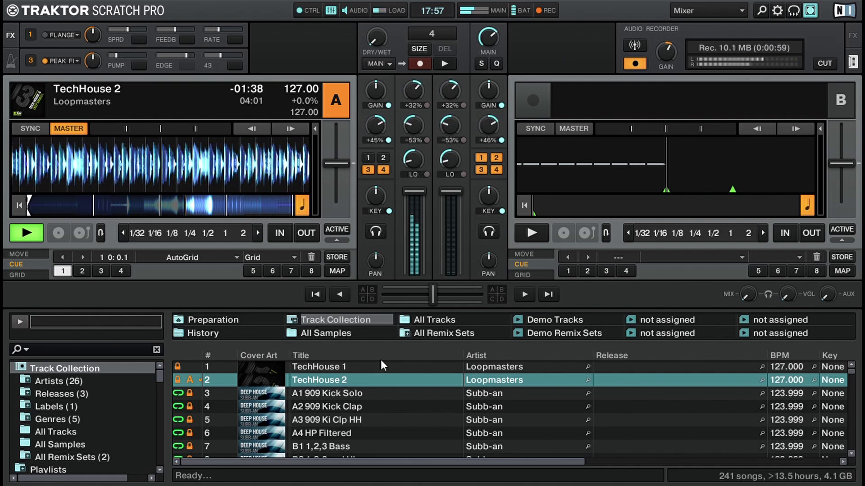
left_click(22, 225)
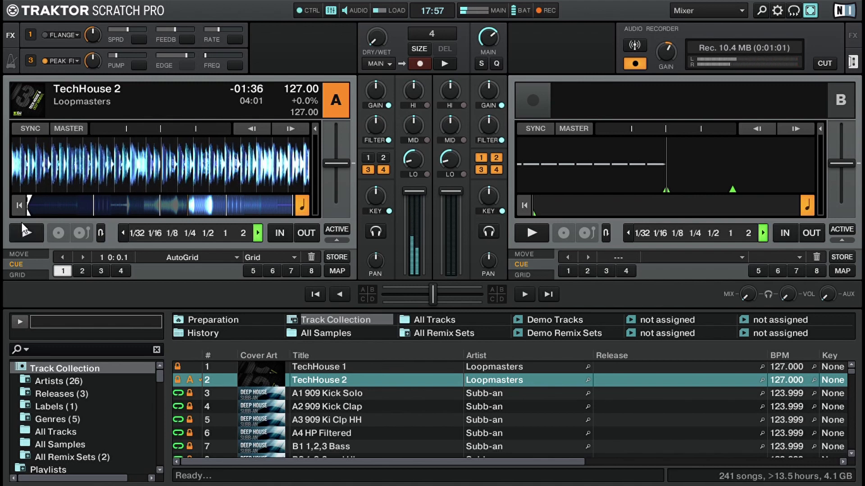
- Enlarge the track browser, open the Dancehall Pride 2019 folder and look through its tracks down to number 45
key("Tab")
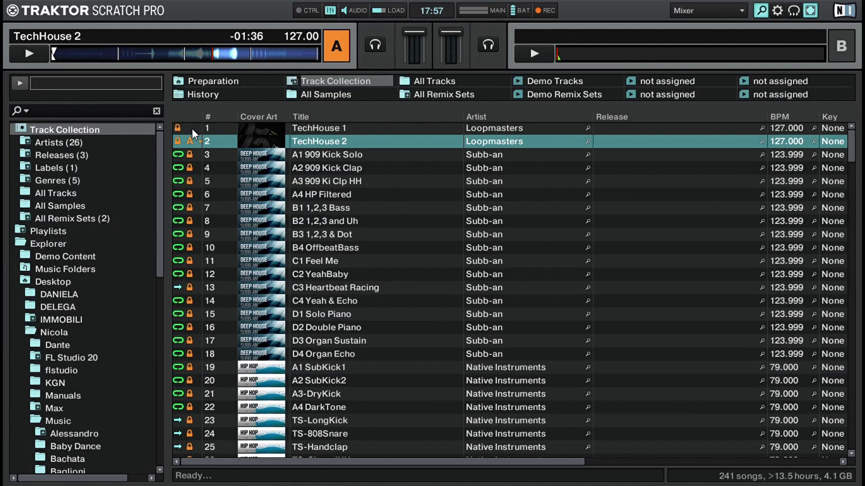
scroll(126, 216, "down", 5)
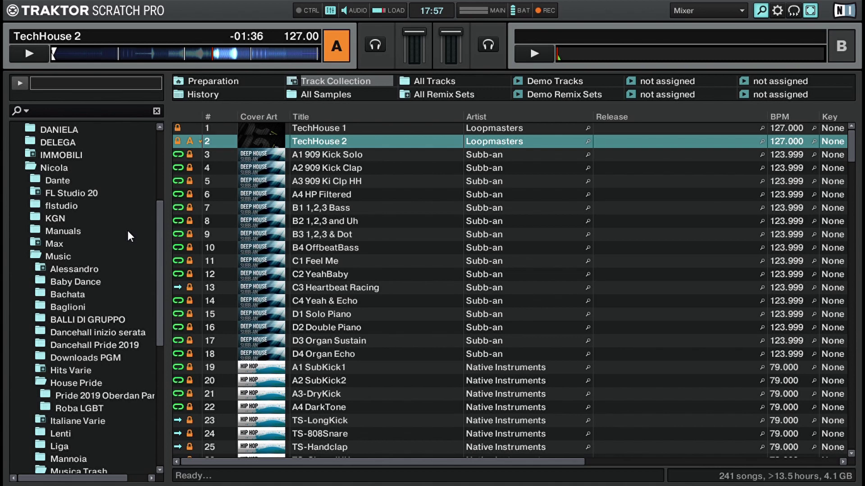
scroll(124, 246, "down", 1)
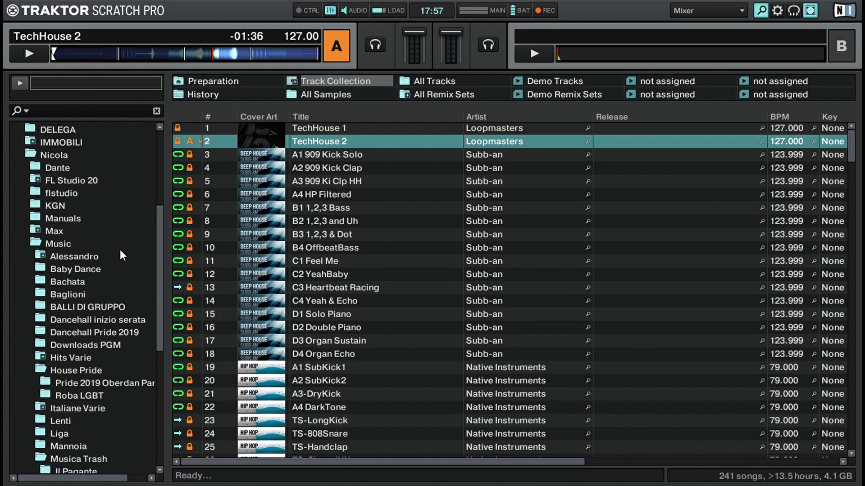
left_click(85, 333)
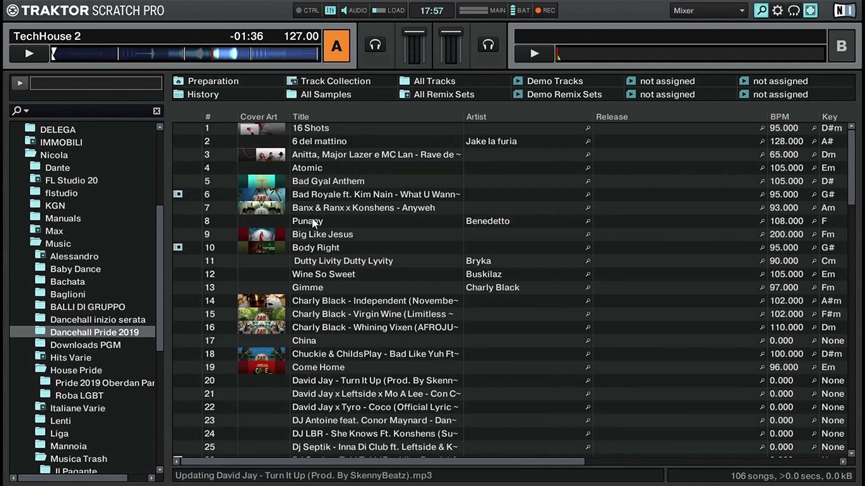
scroll(446, 221, "down", 2)
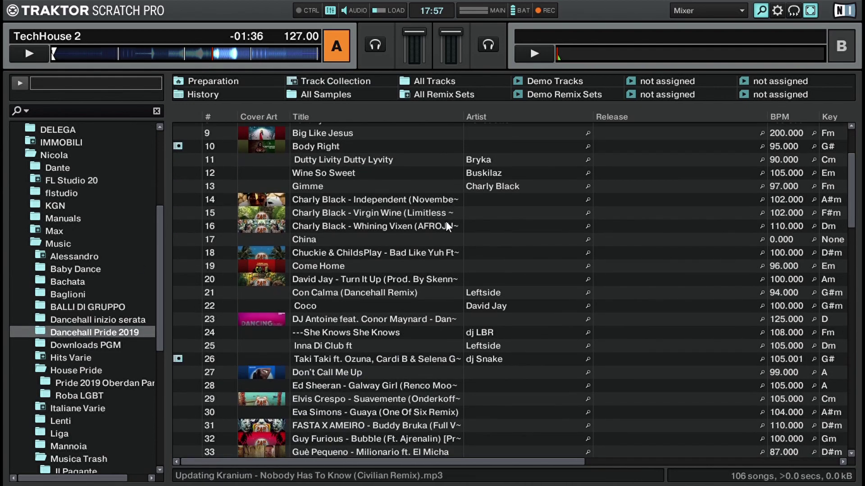
scroll(446, 222, "down", 9)
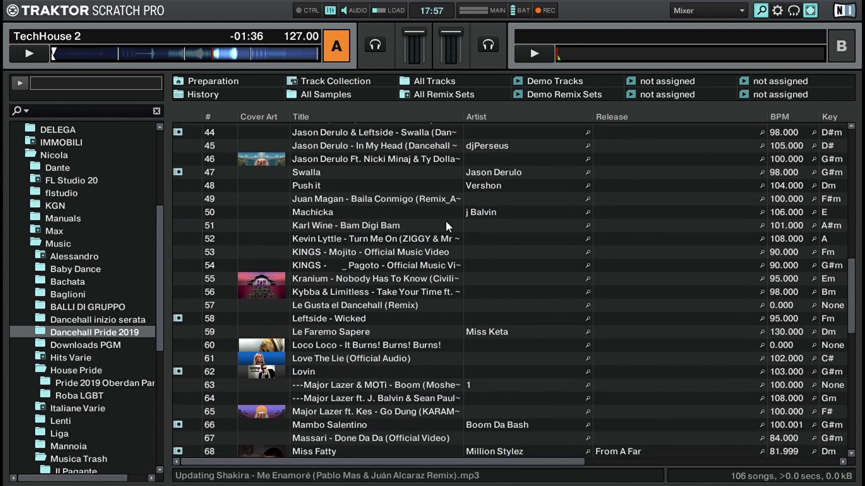
scroll(446, 220, "down", 1)
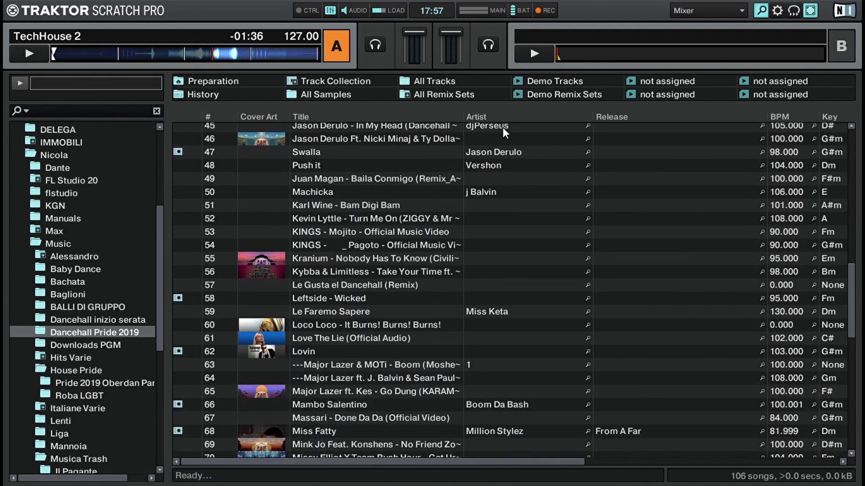
- Clear the artist entry of track 45, Jason Derulo - In My Head, in the Dancehall Pride 2019 folder
left_click(502, 128)
left_click(517, 129)
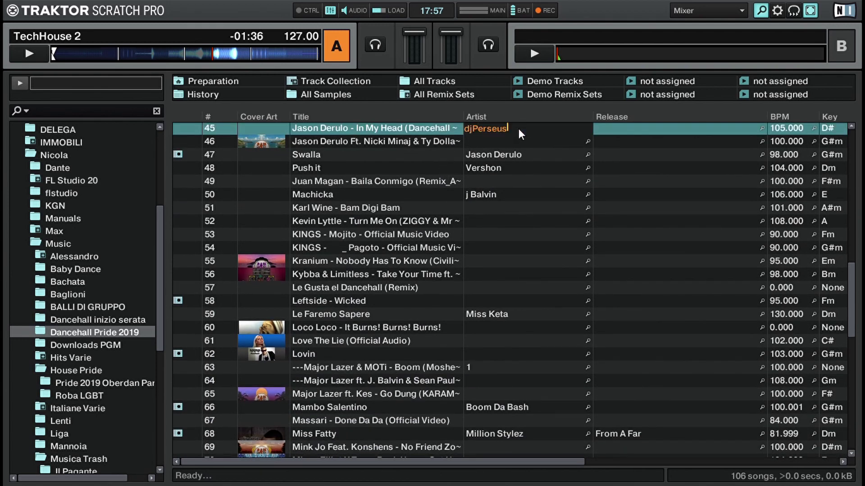
key("BackSpace")
left_click(180, 144)
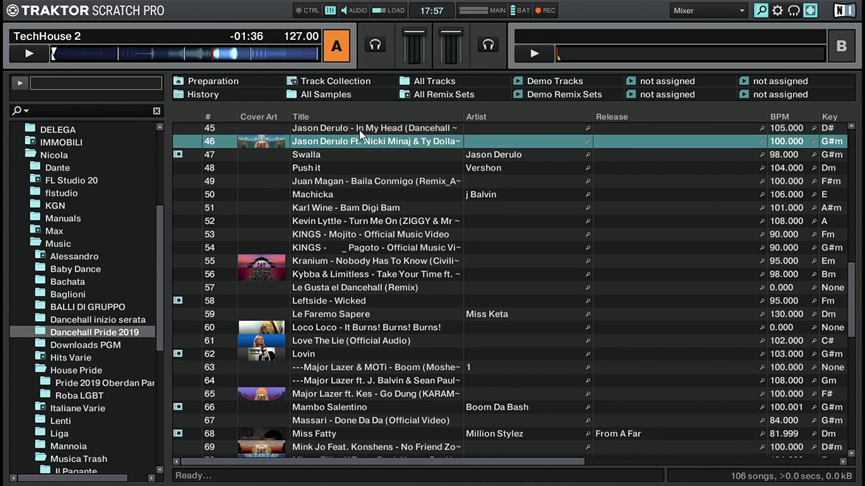
- Load Jason Derulo - In My Head (Dancehall Version) into deck A, restore the full deck view and play it from about -02:39 remaining
left_click_drag(360, 131, 115, 20)
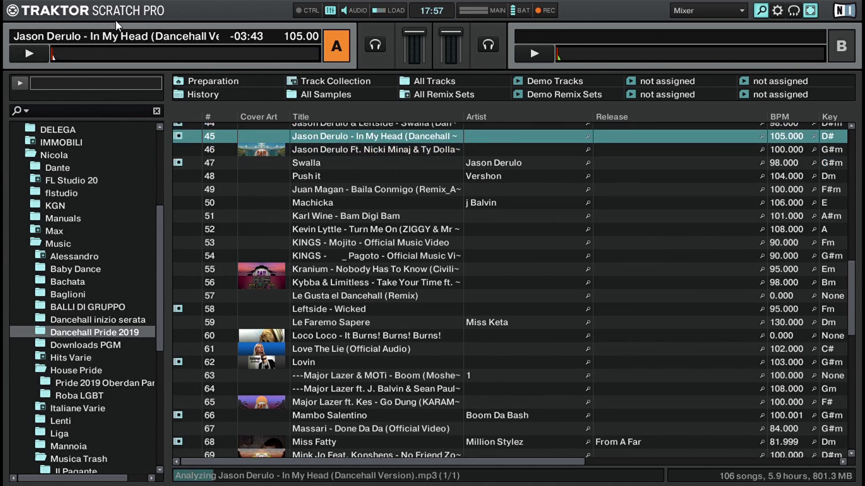
key("ctrl+space")
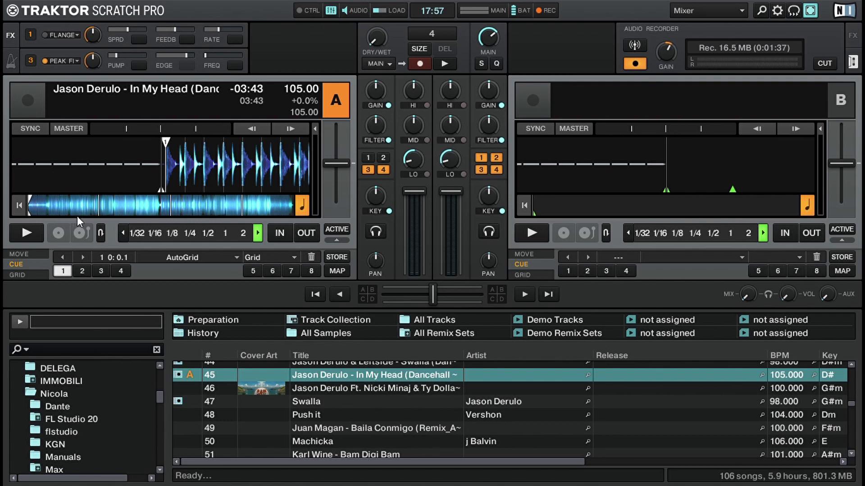
left_click(104, 209)
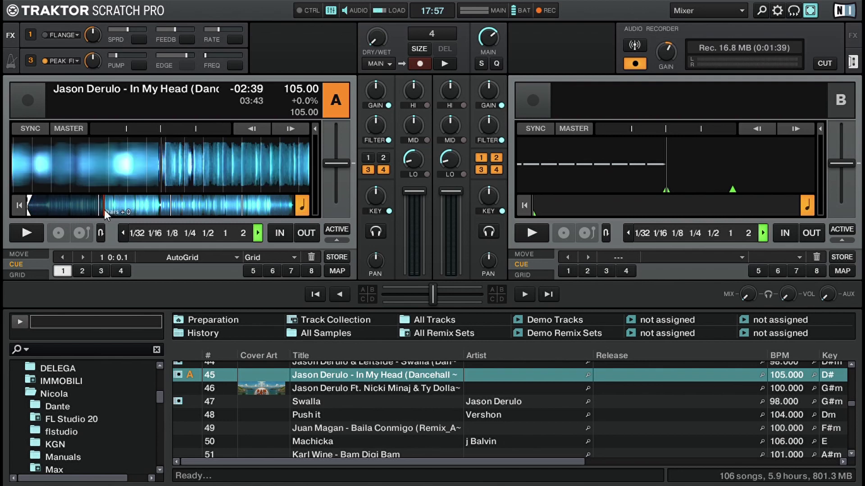
key("space")
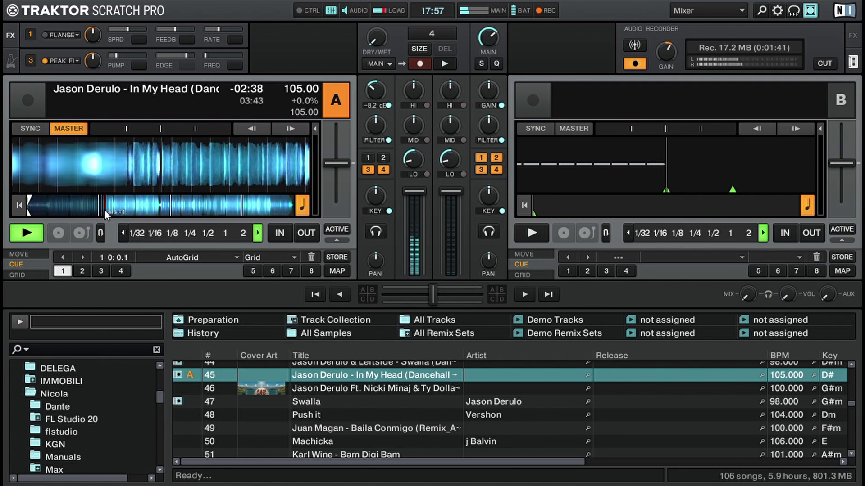
- Replay an earlier part of deck A's track and stop it, cue deck A at about -02:54 remaining and restart playback
left_click(80, 209)
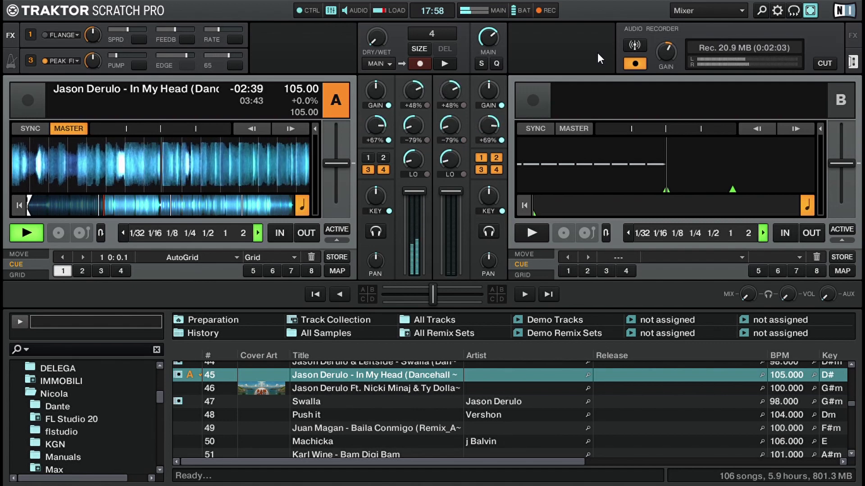
left_click(23, 232)
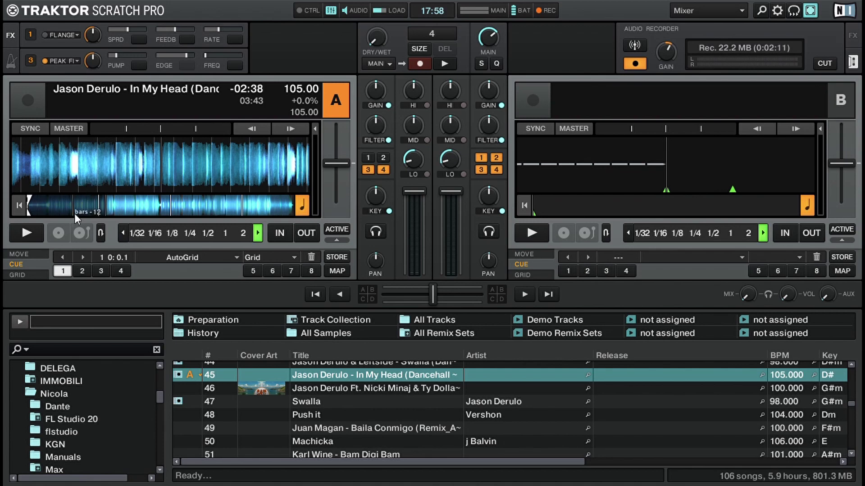
left_click(88, 213)
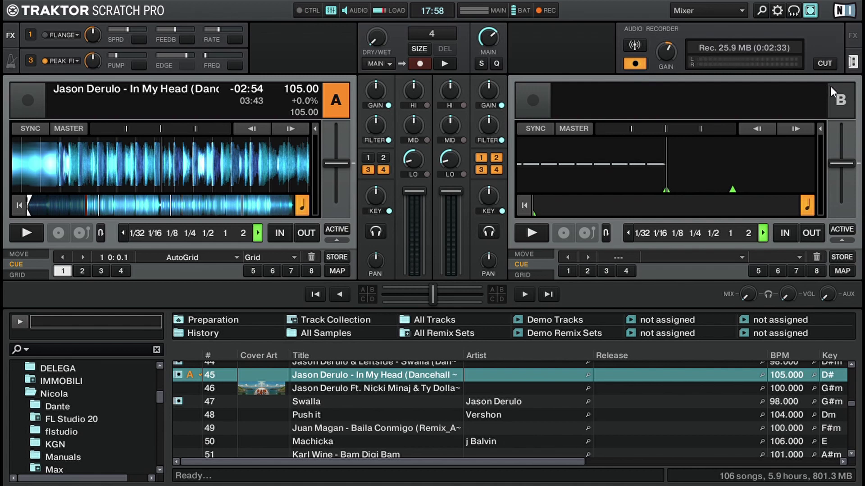
key("space")
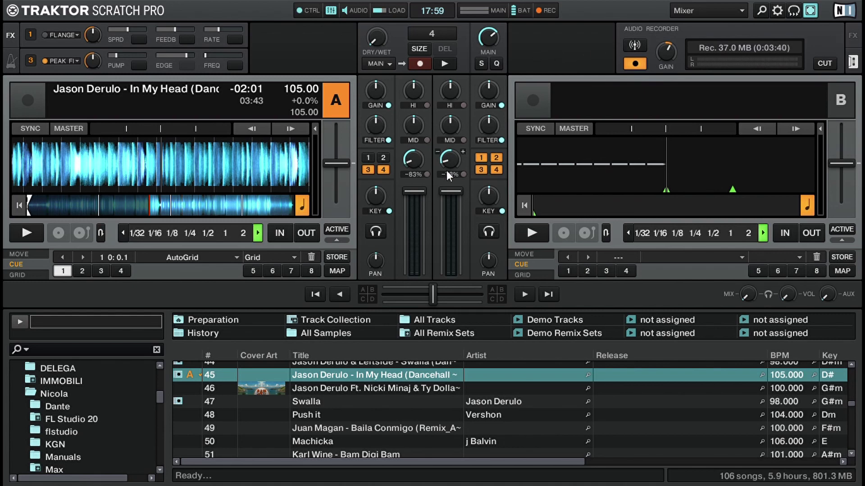
- Store hotcue 2 at deck A's current position, -02:01 remaining, and return to hotcue 1 at the track's start
mouse_move(404, 166)
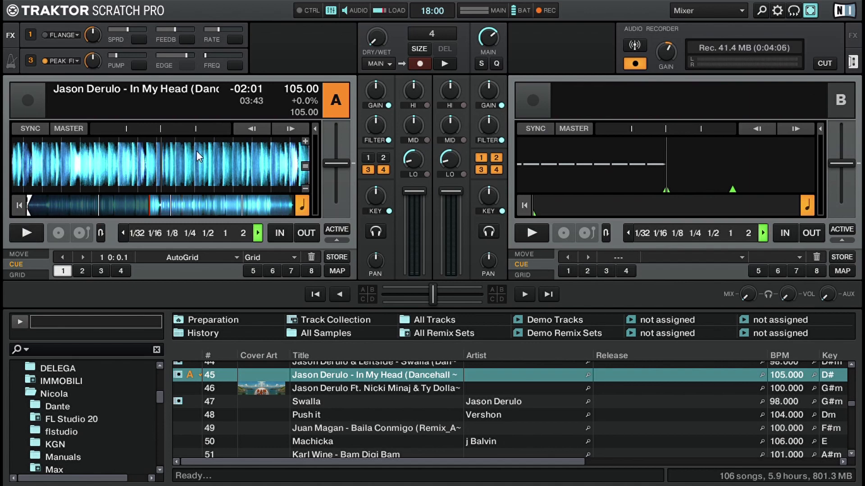
key("2")
key("1")
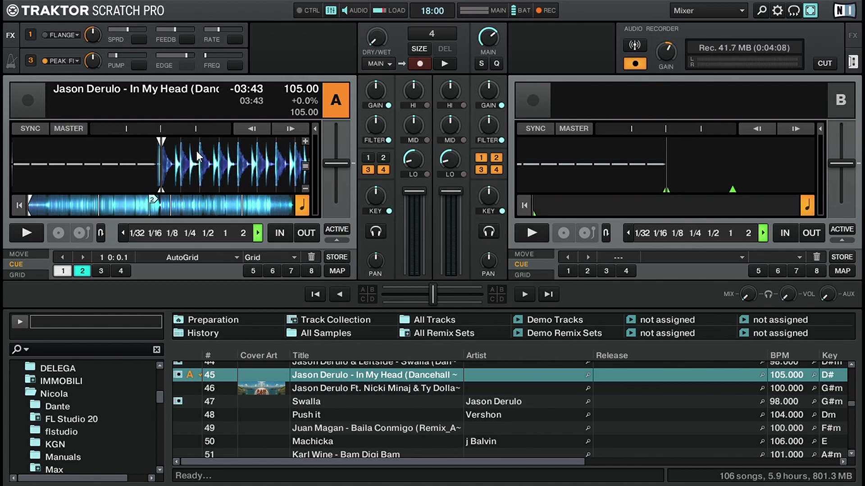
- Load the same Jason Derulo track into deck B and make deck B the focused deck
key("ctrl+Right")
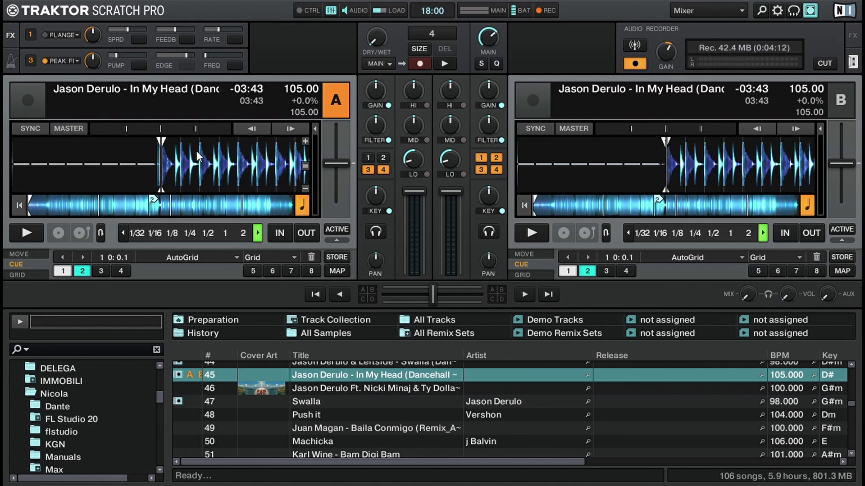
key("Tab")
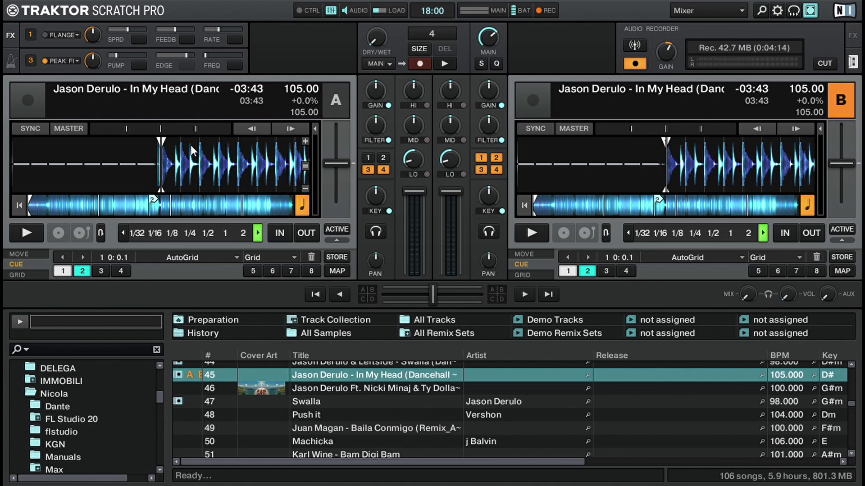
- Unassign FX units 3 and 4 from deck B's mixer channel and reset its low EQ to the centre
mouse_move(244, 168)
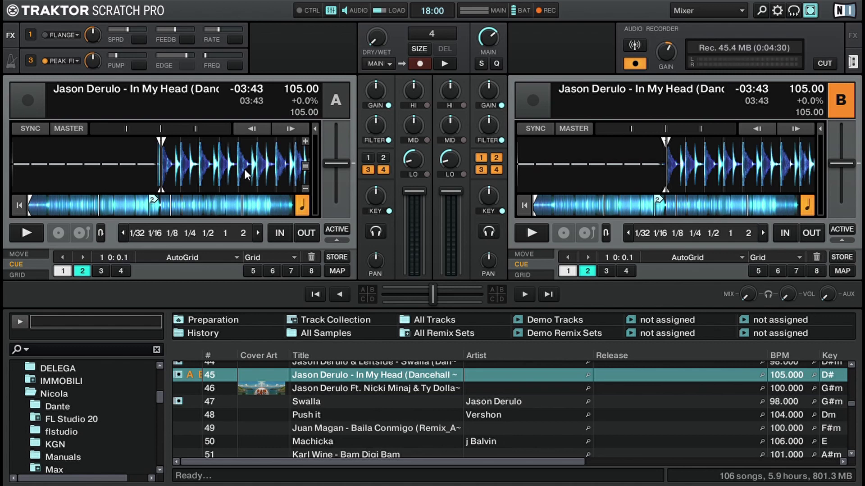
left_click(495, 170)
mouse_move(441, 168)
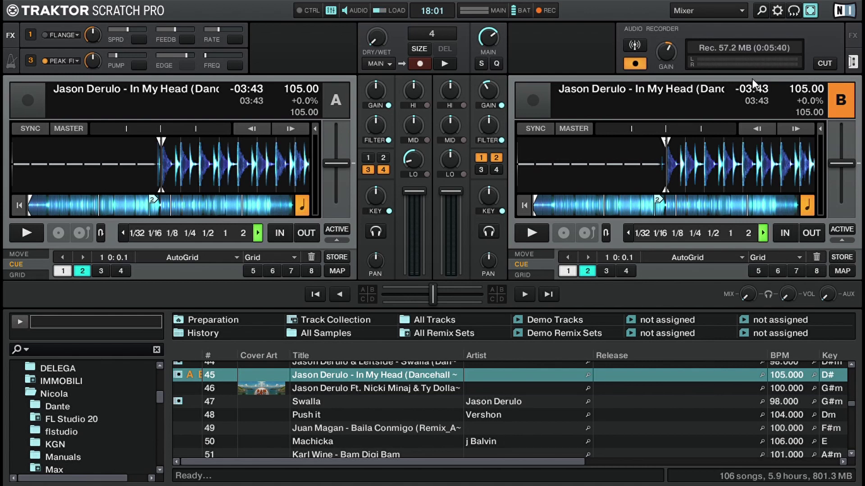
- Stop the audio recording
left_click(629, 62)
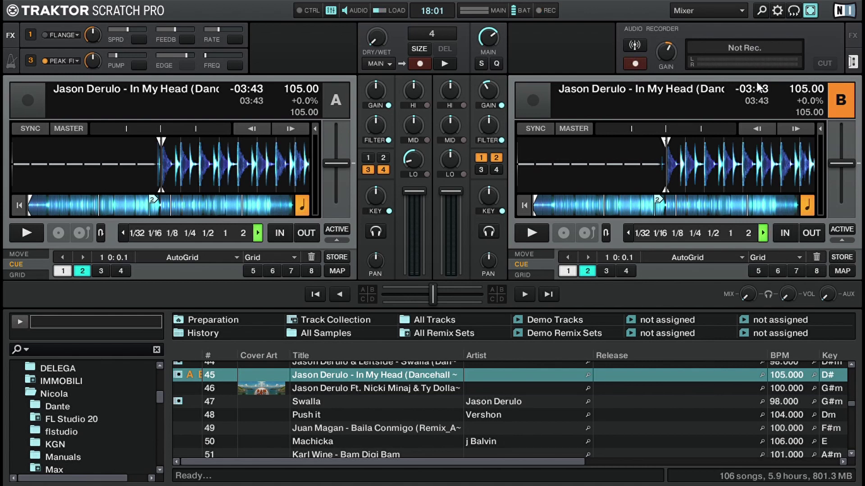